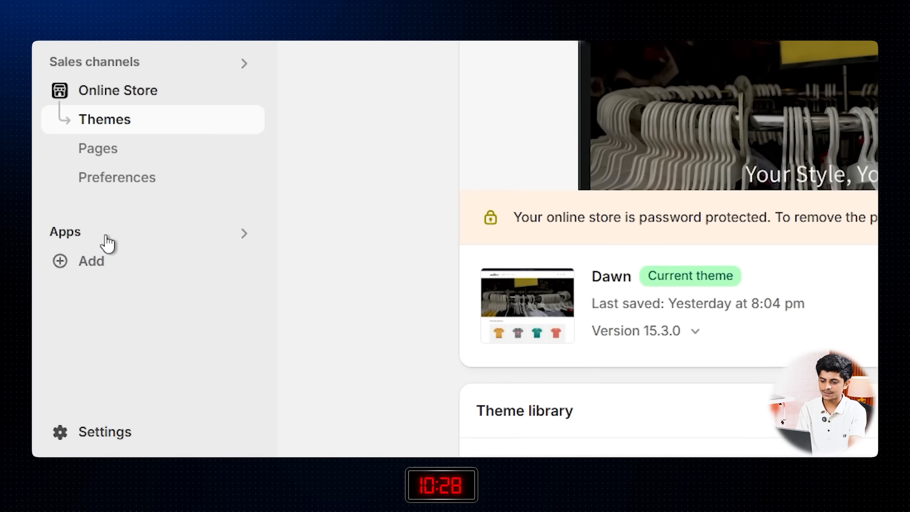
# Find the Roposo Clout Dropshipping app by searching the store's apps for "roposo" and install it.
pyautogui.click(108, 241)
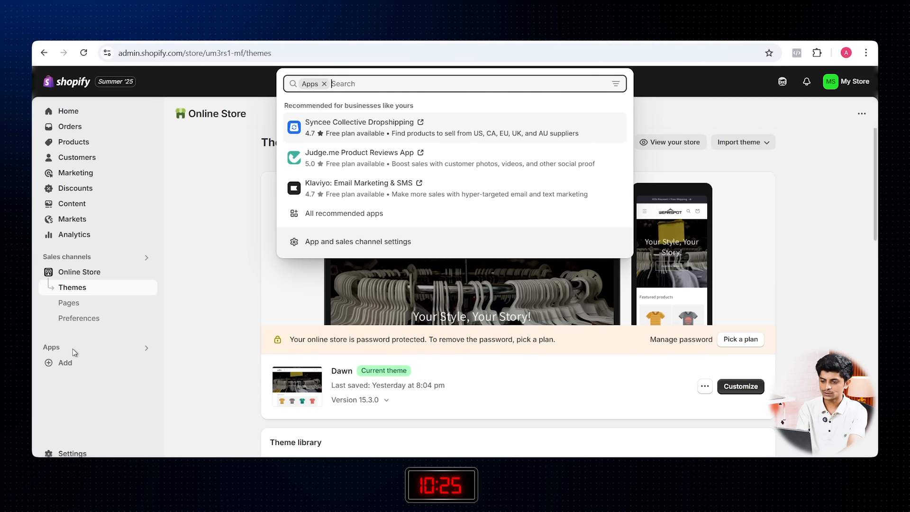
pyautogui.write('roposo')
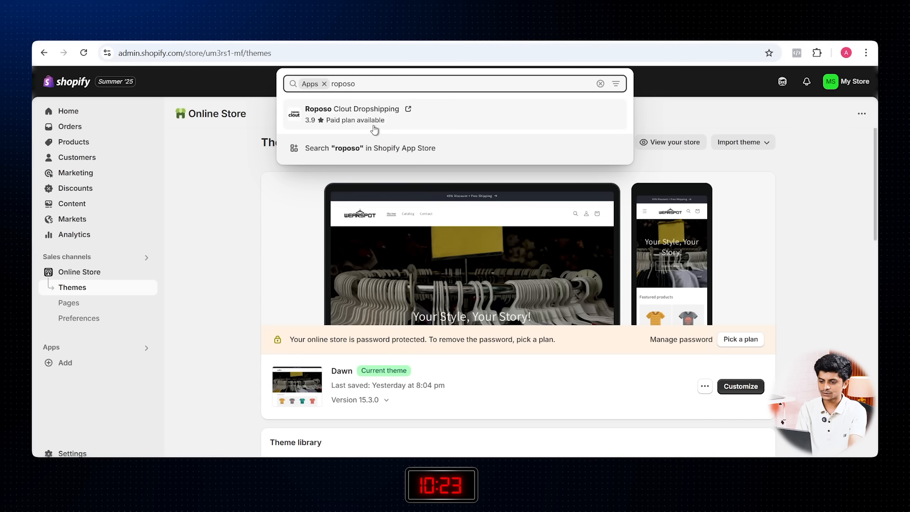
pyautogui.click(382, 124)
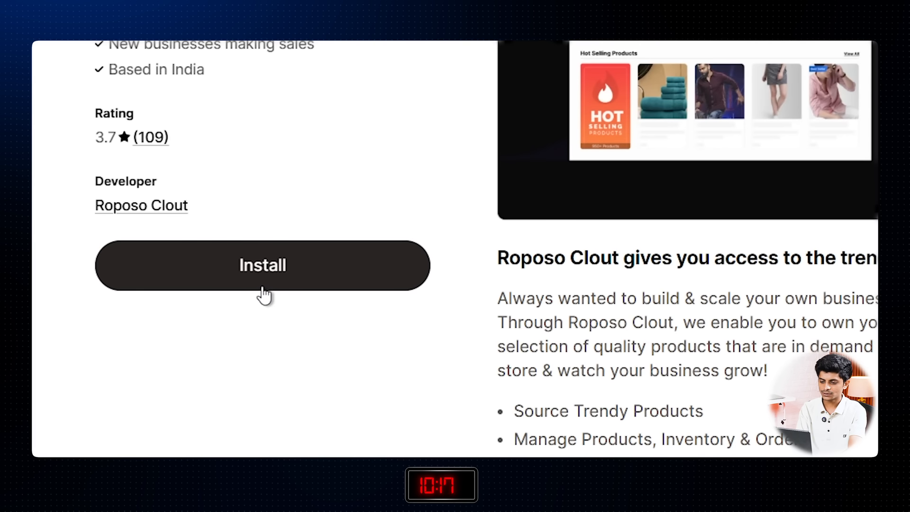
pyautogui.click(263, 288)
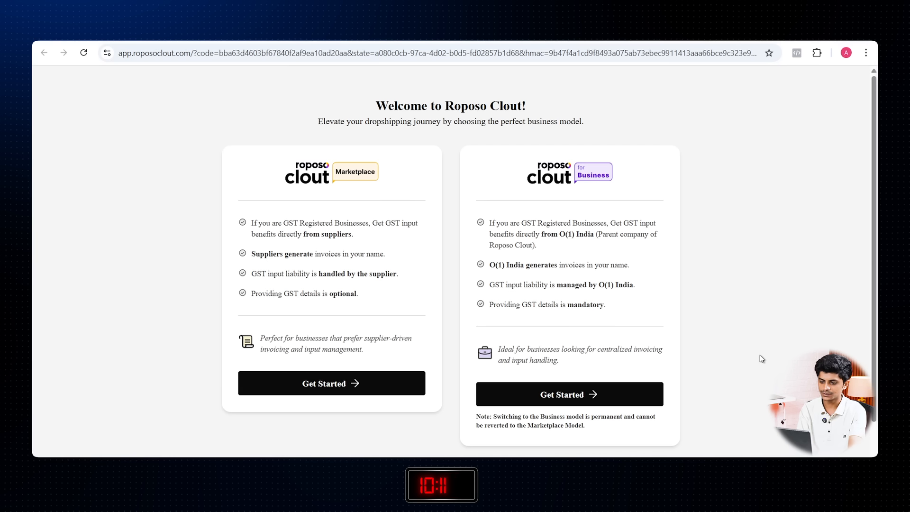
# Choose the Roposo Clout Marketplace model, link the new Shopify store, and submit its details with the store name Wear Spot.
pyautogui.click(337, 388)
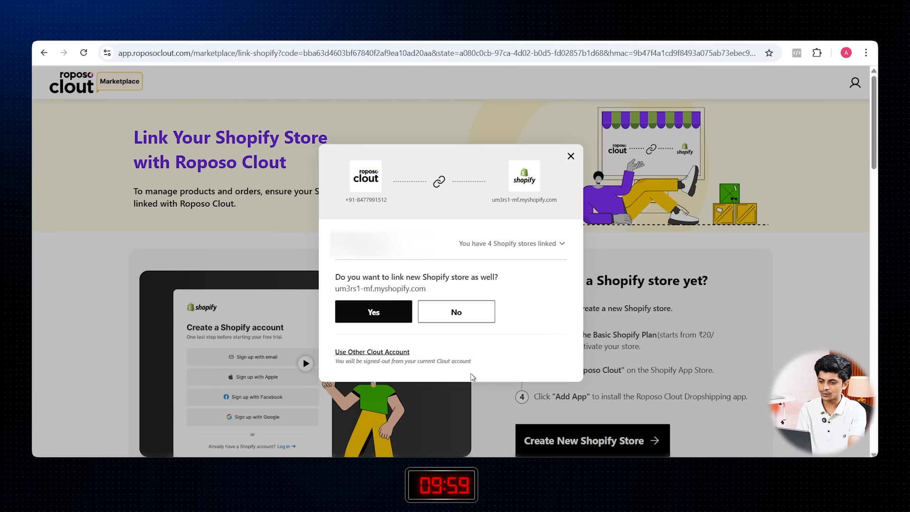
pyautogui.click(372, 322)
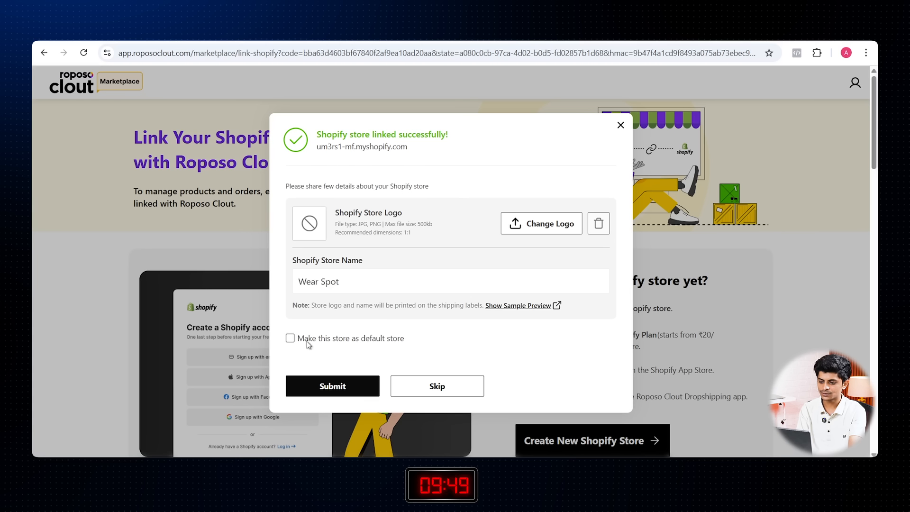
pyautogui.click(334, 387)
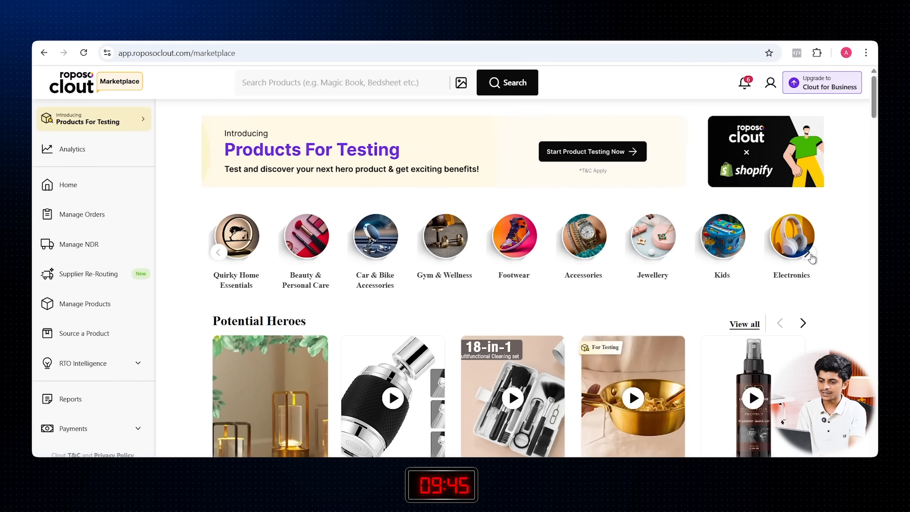
# Look through the marketplace's product categories and its featured product sections.
pyautogui.click(811, 257)
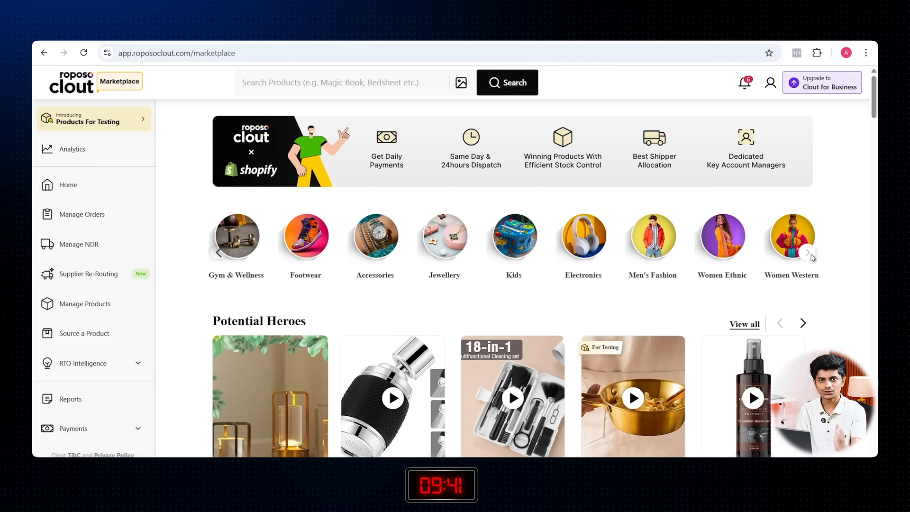
pyautogui.scroll(-5, 813, 257)
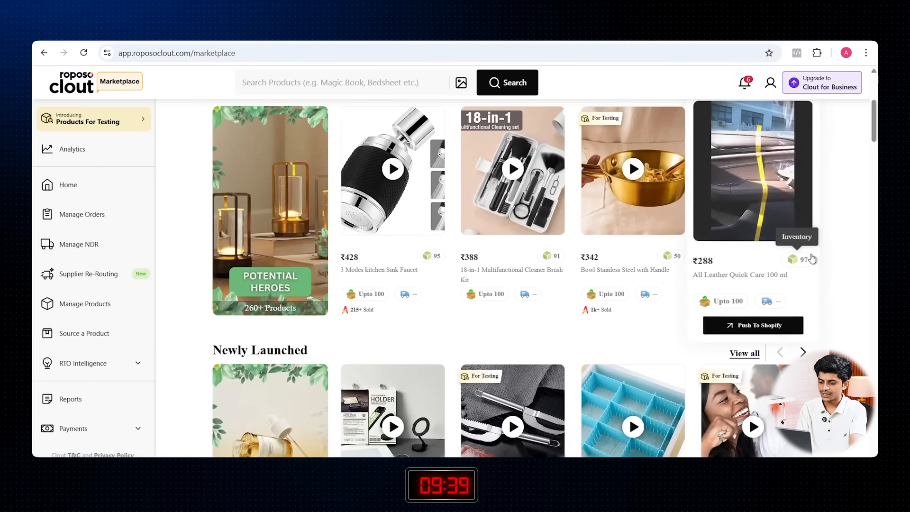
pyautogui.scroll(-5, 814, 258)
pyautogui.scroll(-10, 812, 258)
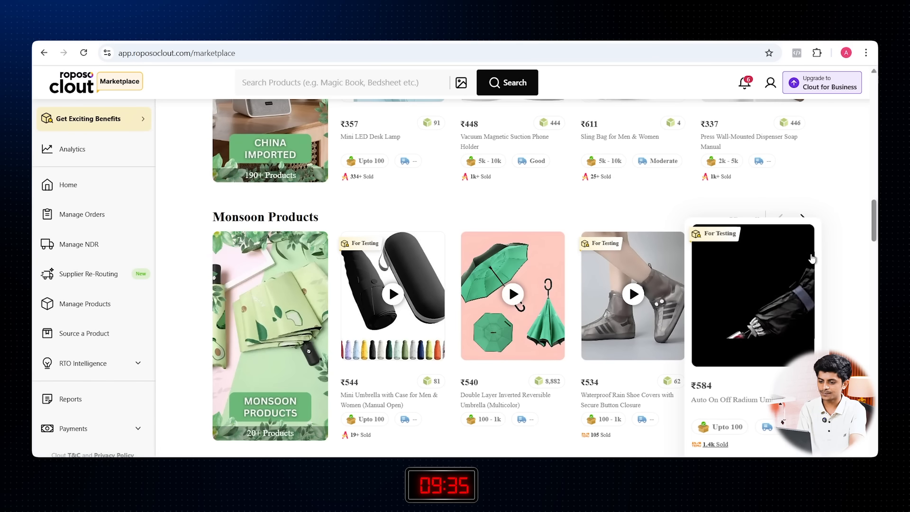
pyautogui.scroll(20, 812, 258)
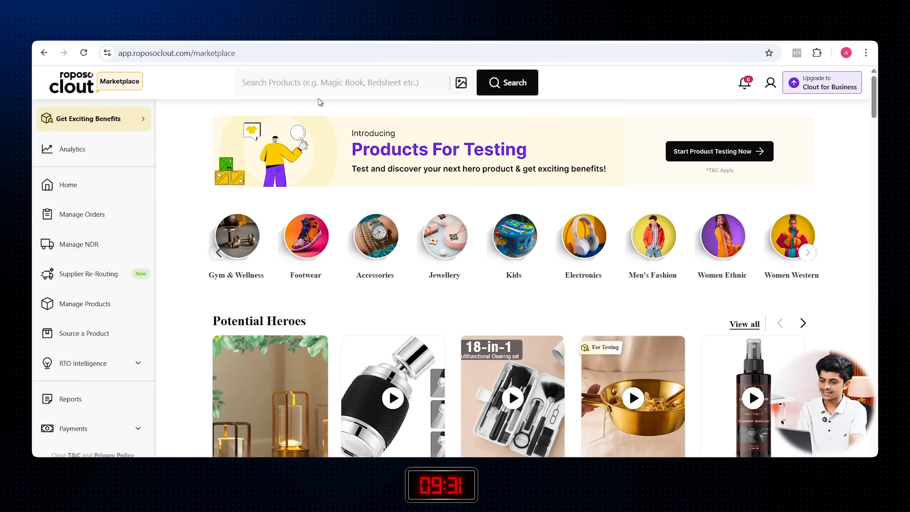
# Search the marketplace for "men shirt" and open the black TRYTHIS Cotton Solid Half Sleeves Polo Neck Mens Shirt.
pyautogui.click(326, 85)
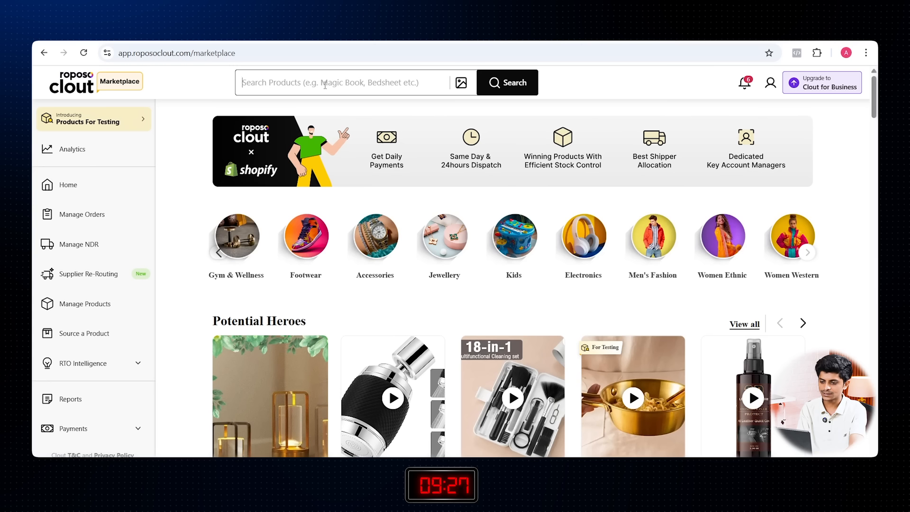
pyautogui.write('men shirt')
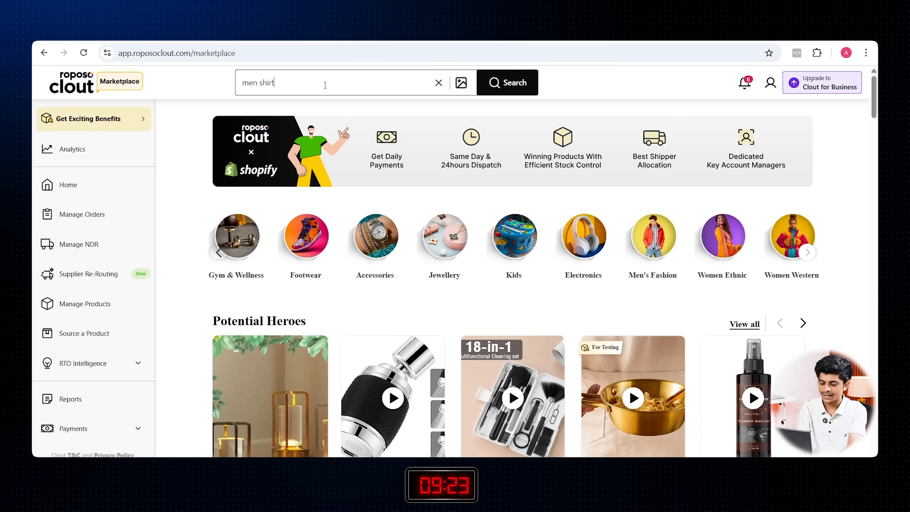
pyautogui.press('Return')
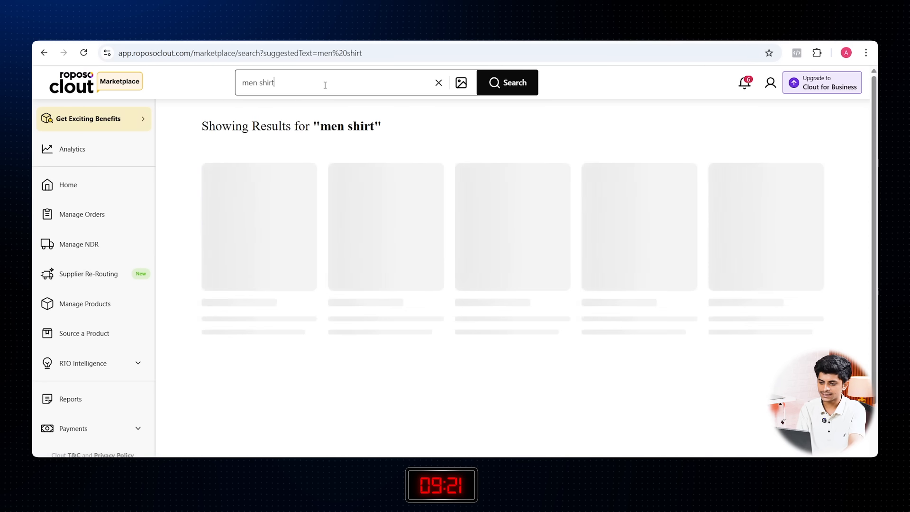
pyautogui.scroll(-5, 521, 91)
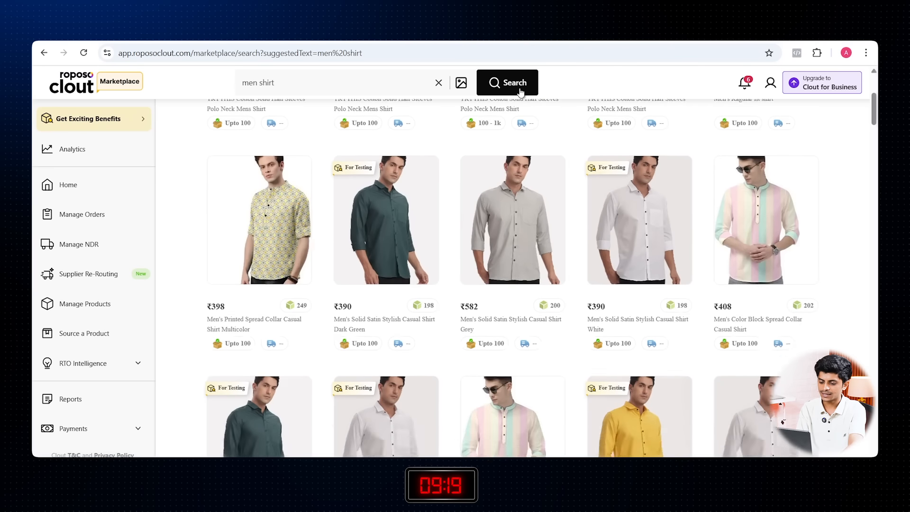
pyautogui.scroll(-4, 521, 91)
pyautogui.scroll(-15, 521, 91)
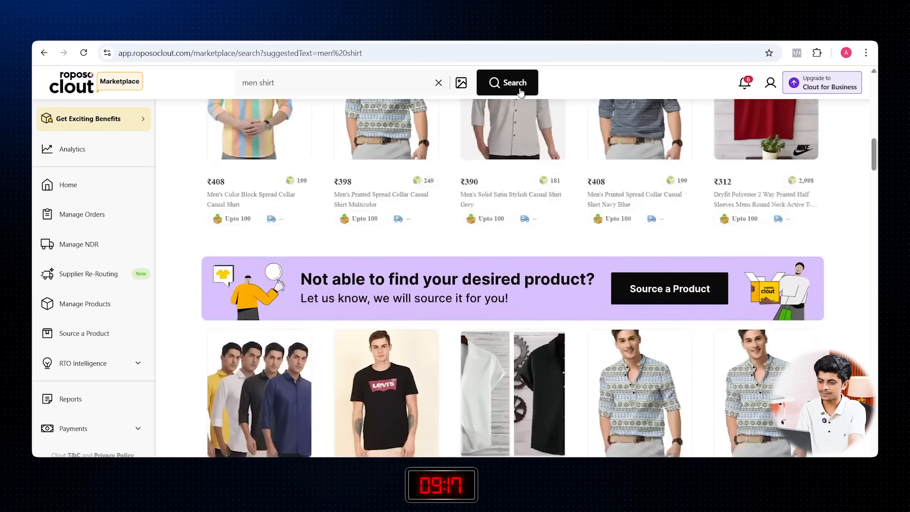
pyautogui.scroll(-20, 521, 92)
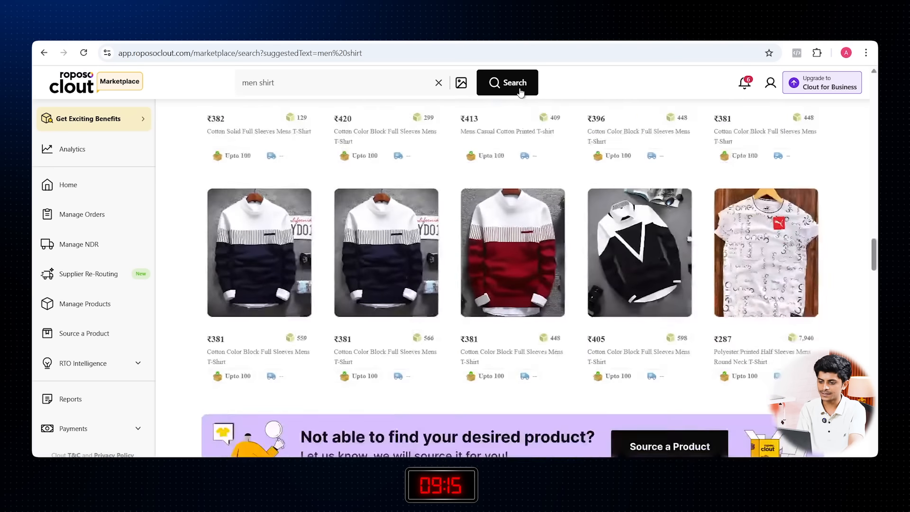
pyautogui.scroll(-5, 521, 91)
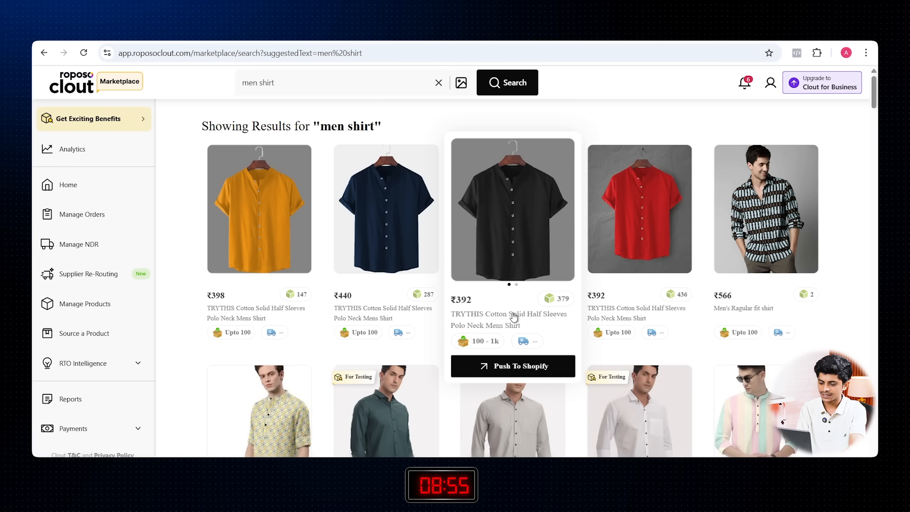
pyautogui.click(513, 317)
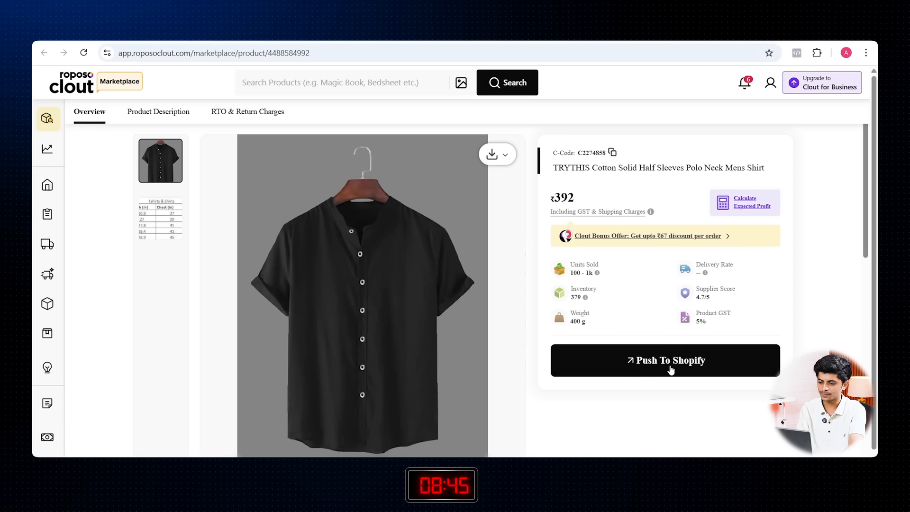
# Push the black shirt to the Wear Spot Shopify store with a selling price of ₹599.
pyautogui.click(671, 370)
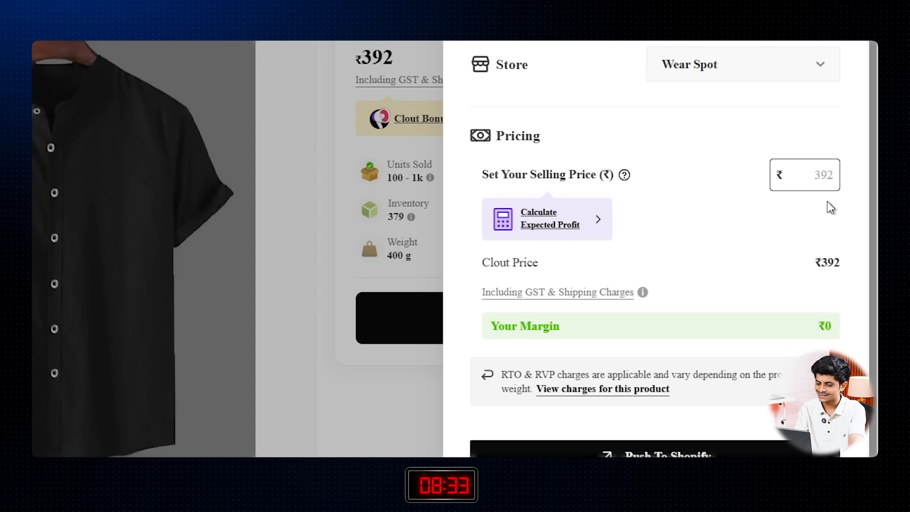
pyautogui.write('599')
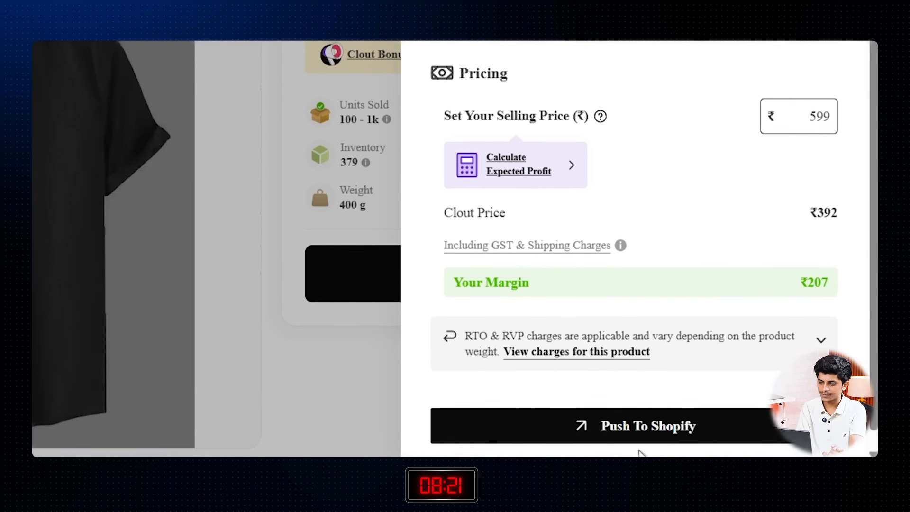
pyautogui.click(642, 417)
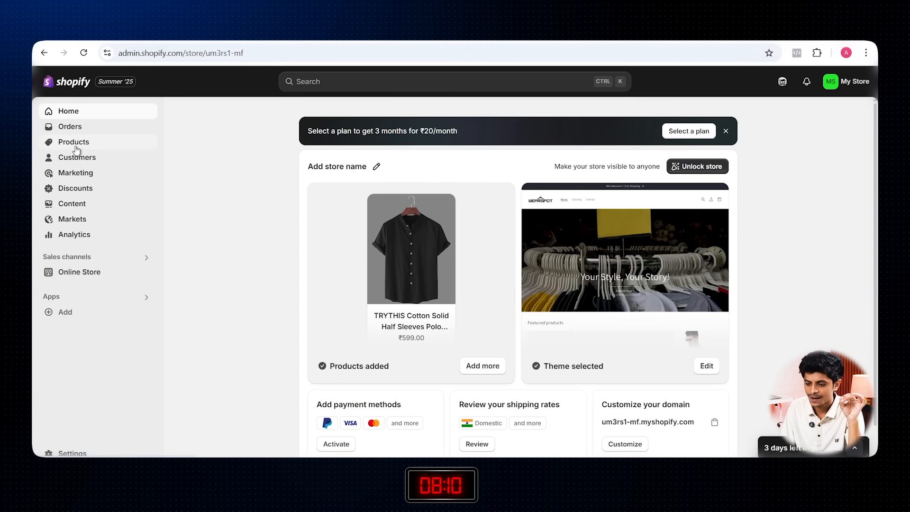
# In the Shopify admin, create a new product collection and title it "Men's Shirt".
pyautogui.click(76, 143)
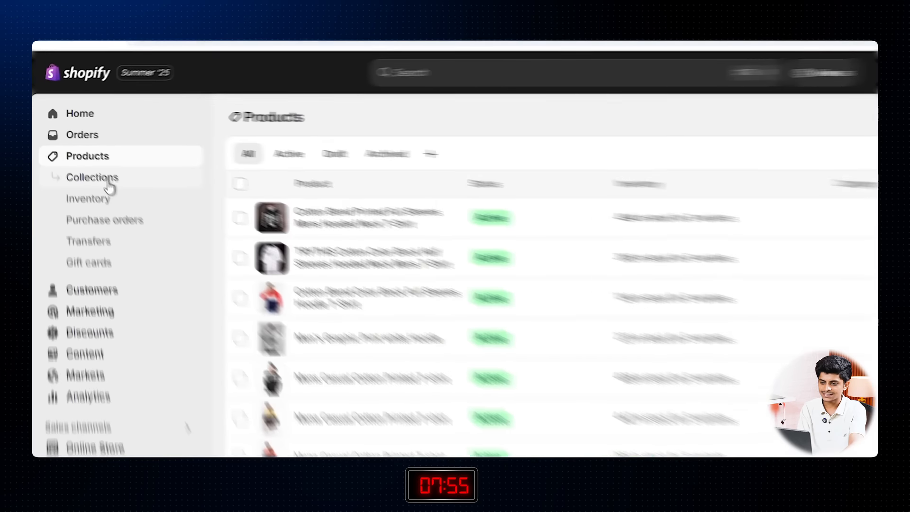
pyautogui.click(147, 216)
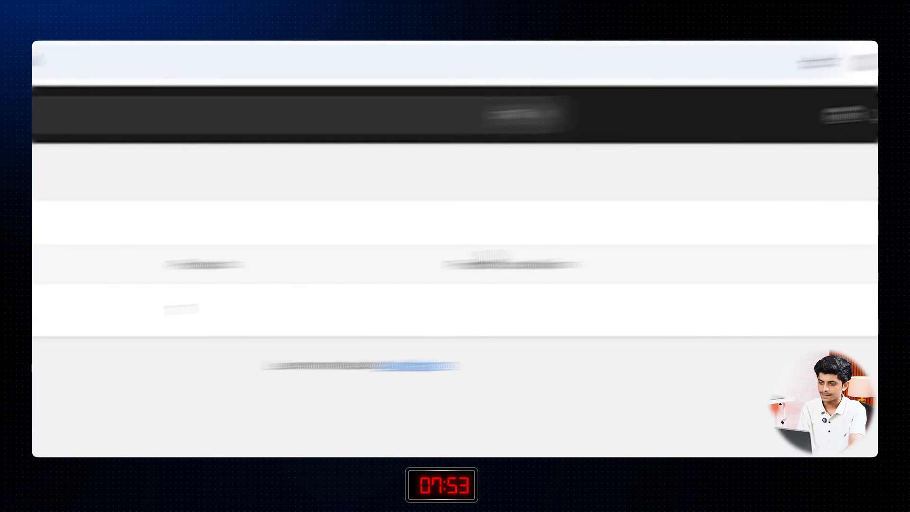
pyautogui.click(824, 192)
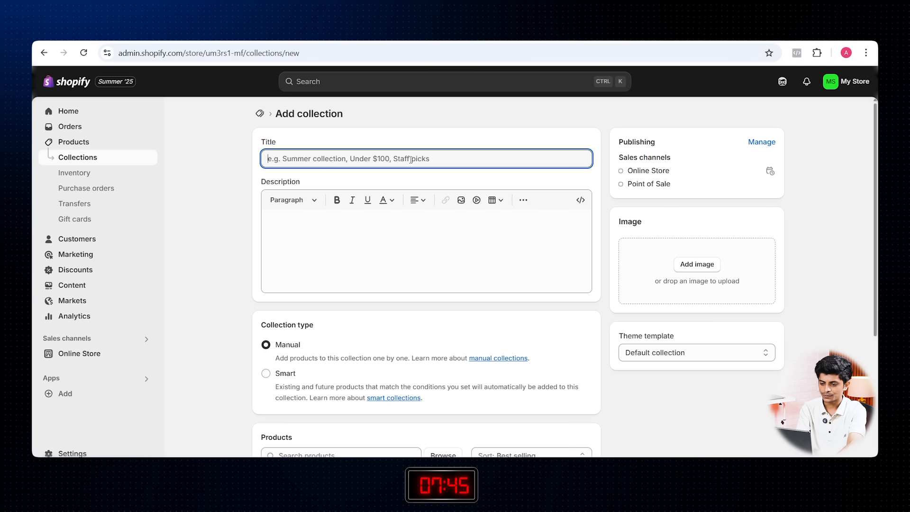
pyautogui.write("Men's Shirt")
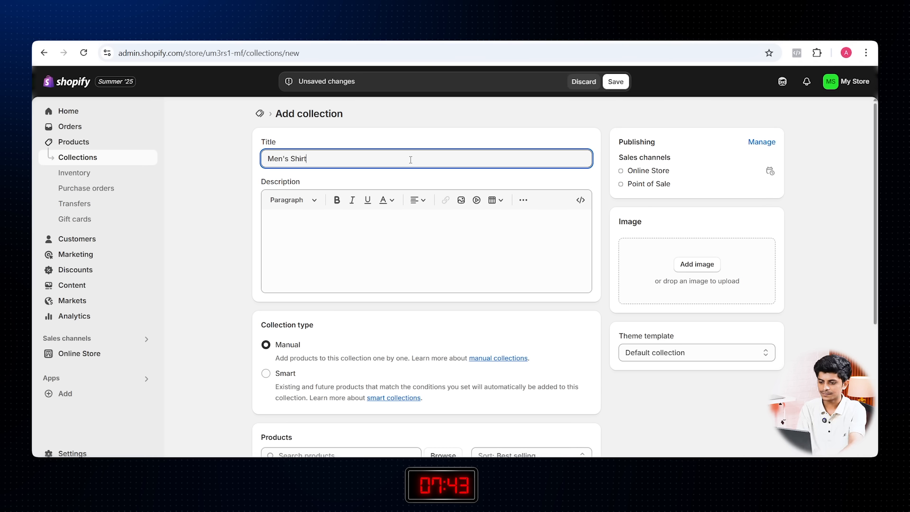
# Add the color block, two multicolor printed and navy blue printed spread collar casual shirts to the collection, and save it.
pyautogui.scroll(-4, 338, 159)
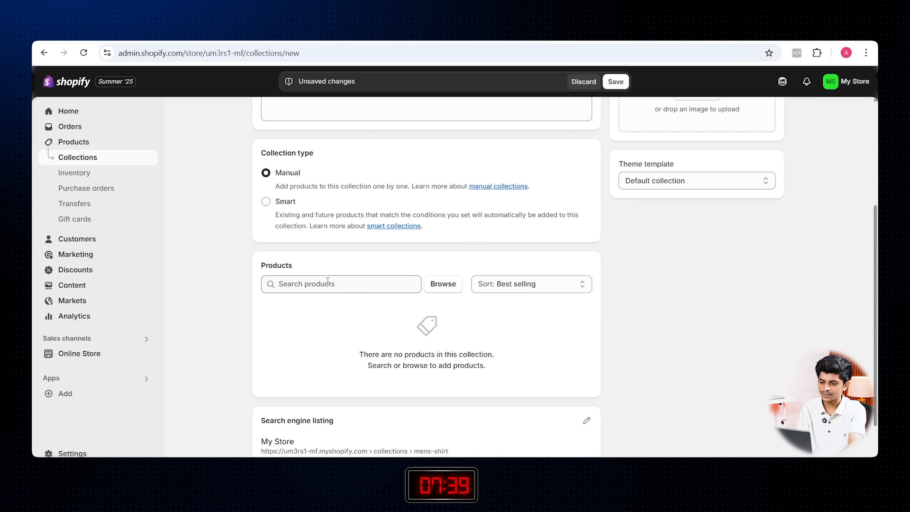
pyautogui.click(440, 291)
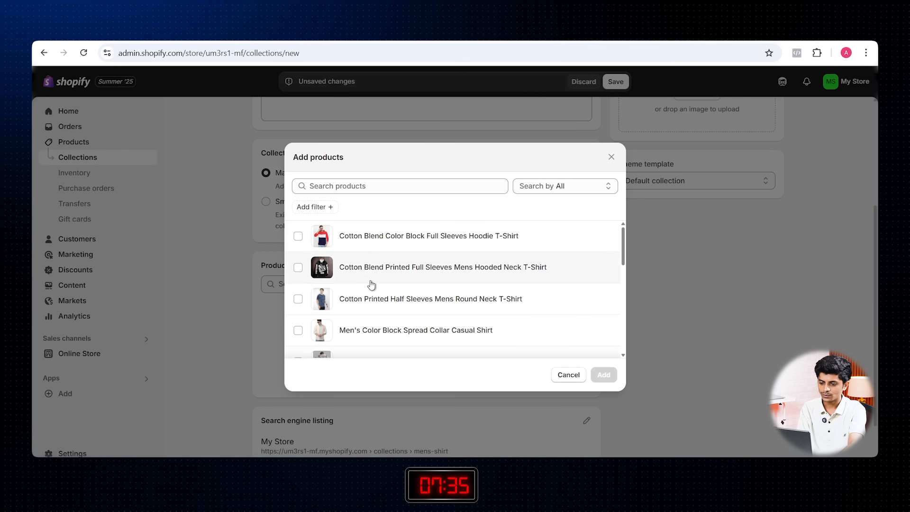
pyautogui.click(298, 331)
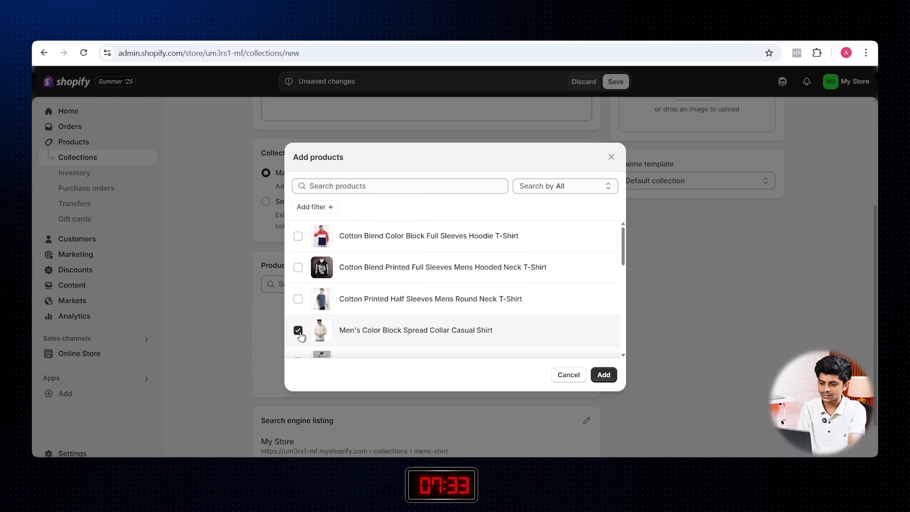
pyautogui.scroll(-3, 297, 313)
pyautogui.click(298, 275)
pyautogui.click(298, 305)
pyautogui.click(297, 335)
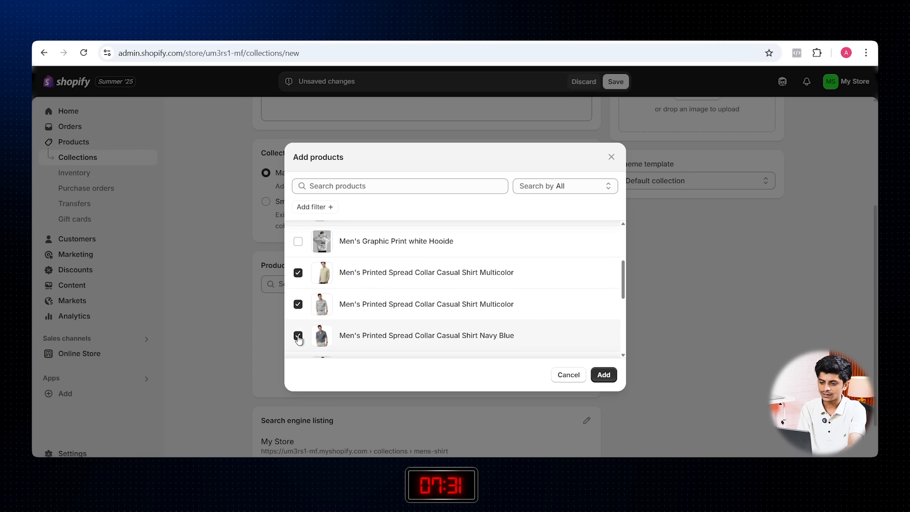
pyautogui.click(604, 374)
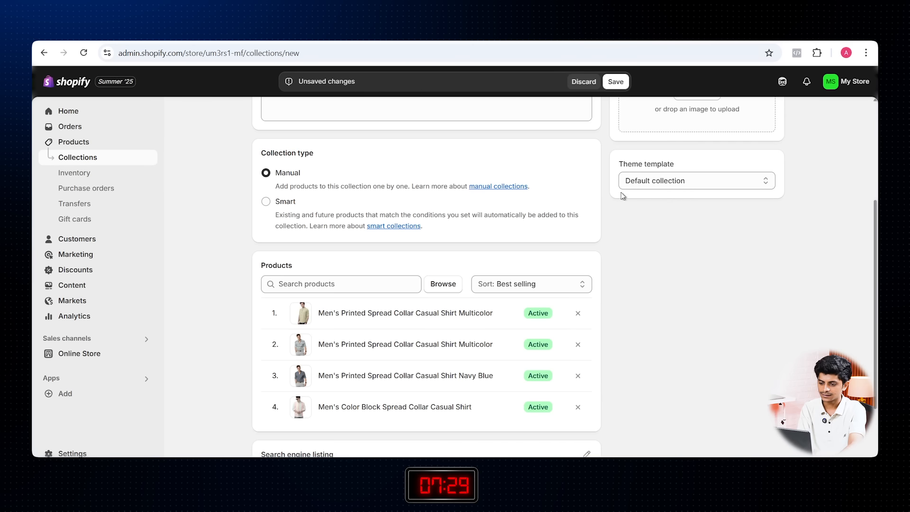
pyautogui.click(617, 85)
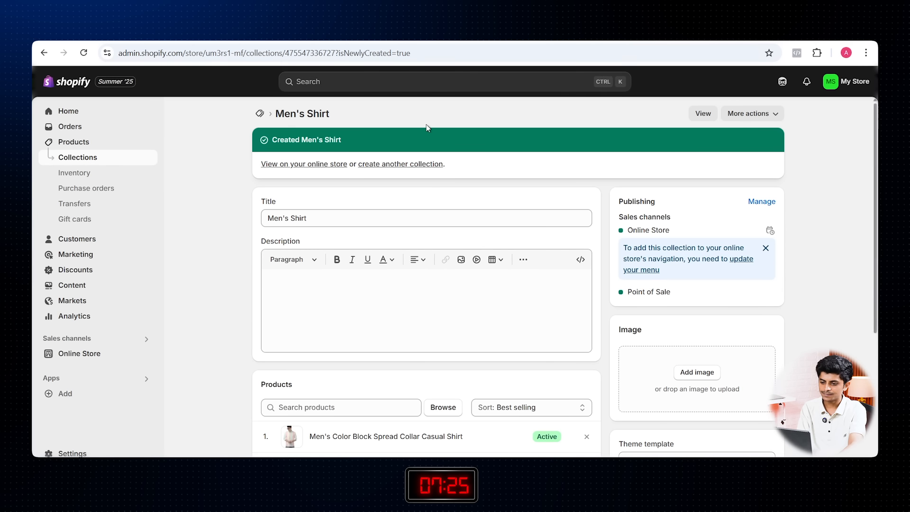
# Return to the collections list, go to the online store's themes, and open the Dawn theme for customization.
pyautogui.click(259, 115)
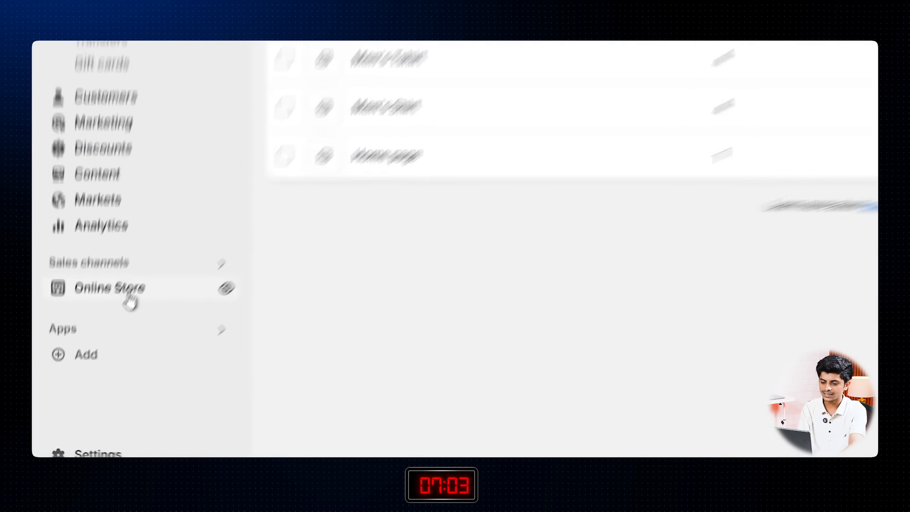
pyautogui.click(95, 355)
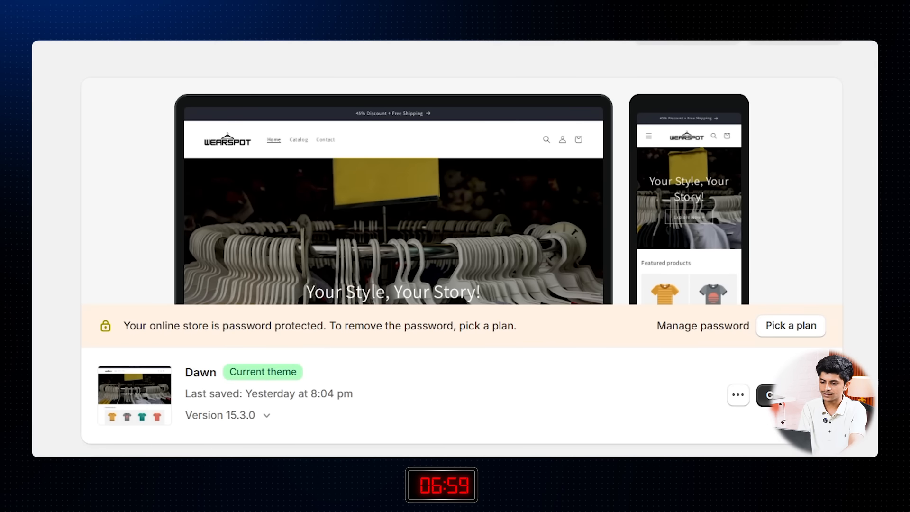
pyautogui.click(769, 395)
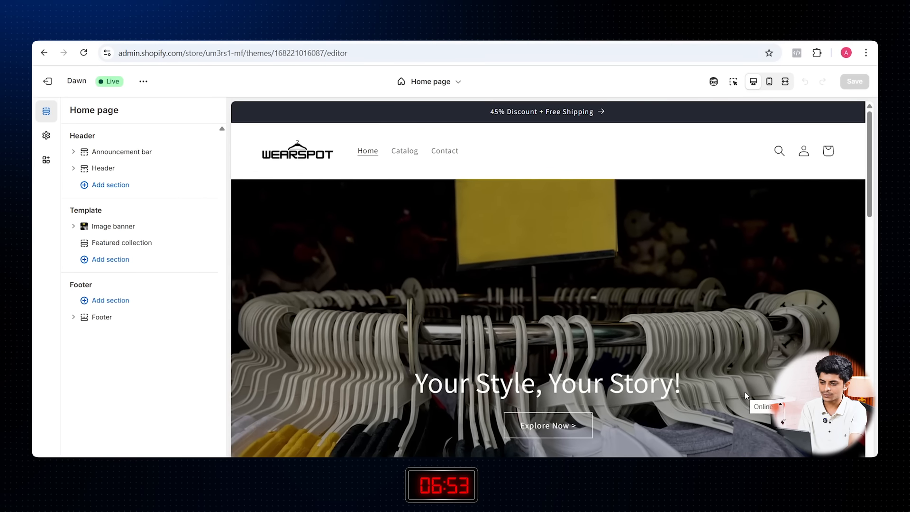
# Open the home page's Featured collection section and set its product count to 12.
pyautogui.scroll(-10, 744, 392)
pyautogui.scroll(-1, 746, 399)
pyautogui.scroll(3, 745, 398)
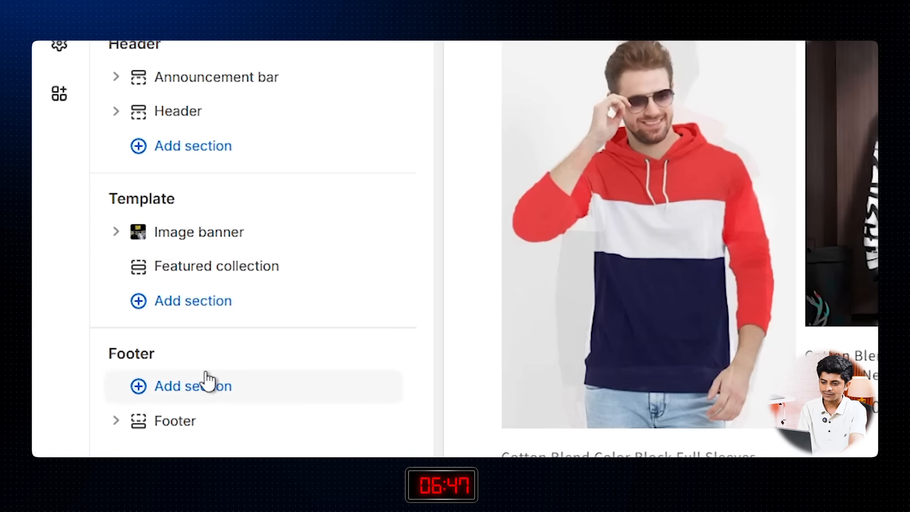
pyautogui.click(215, 274)
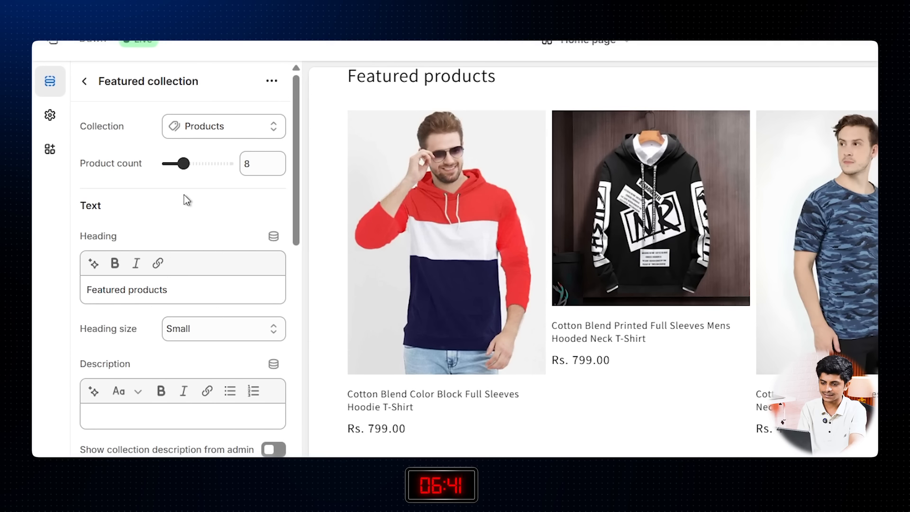
pyautogui.click(184, 164)
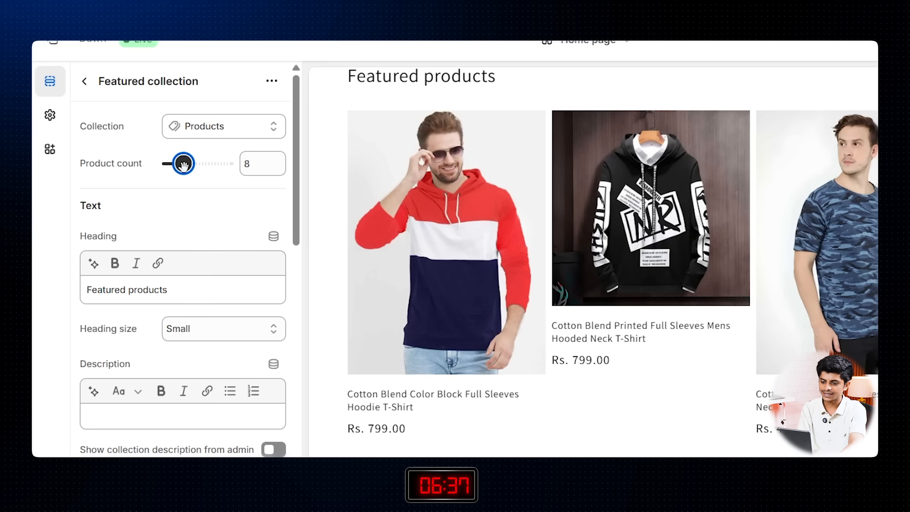
pyautogui.moveTo(184, 165); pyautogui.dragTo(192, 165)
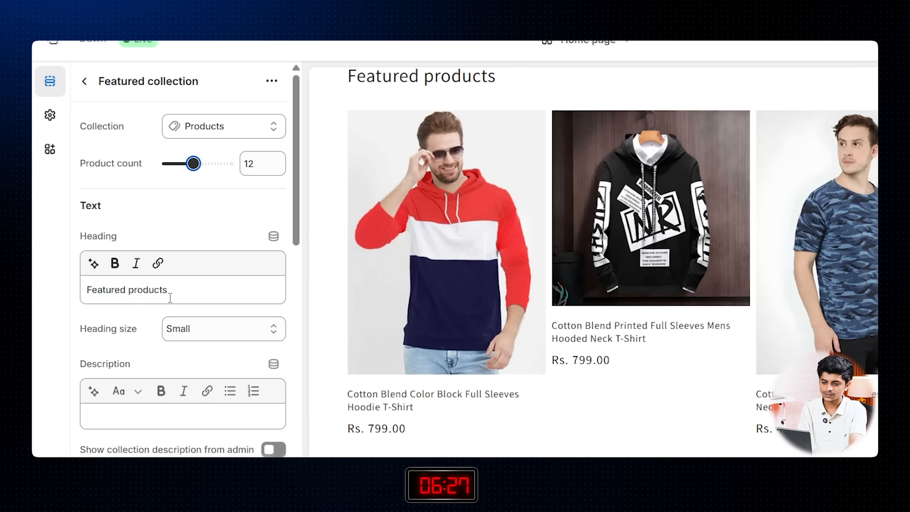
# Change the featured collection's heading to "Trending Products".
pyautogui.click(190, 296)
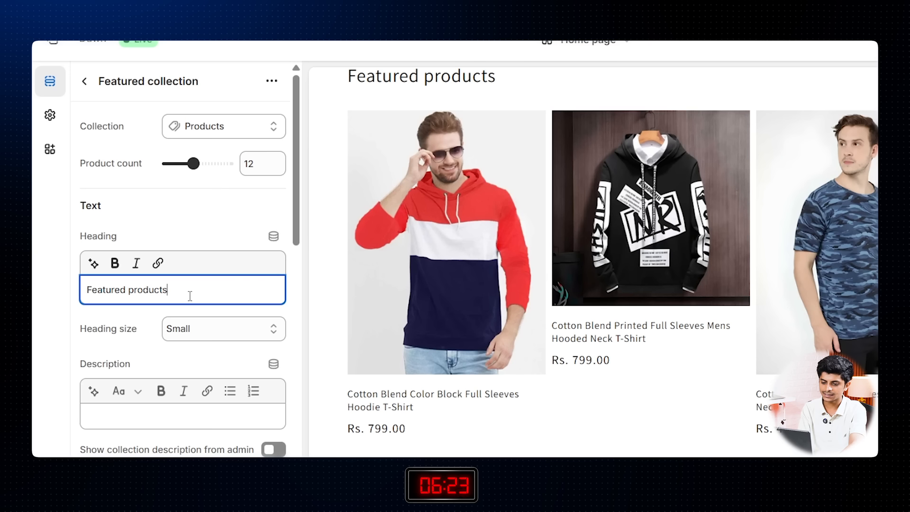
pyautogui.hotkey('ctrl', 'a')
pyautogui.write('Trending Products')
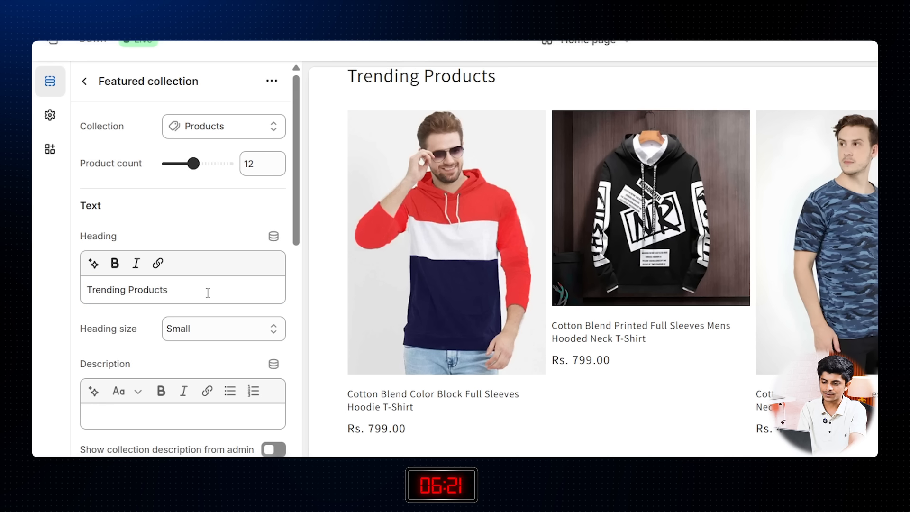
# Review the featured collection's layout, color scheme and product card settings.
pyautogui.scroll(-3, 208, 293)
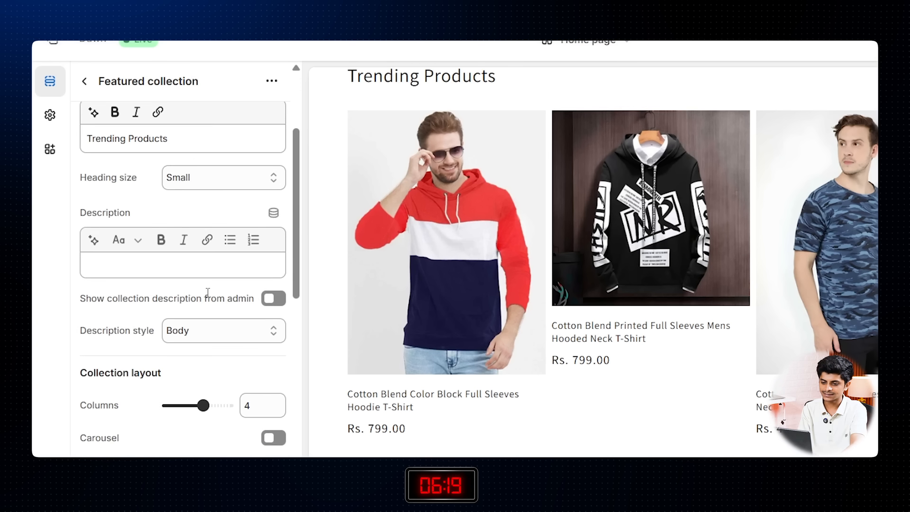
pyautogui.scroll(-3, 208, 292)
pyautogui.scroll(-4, 208, 293)
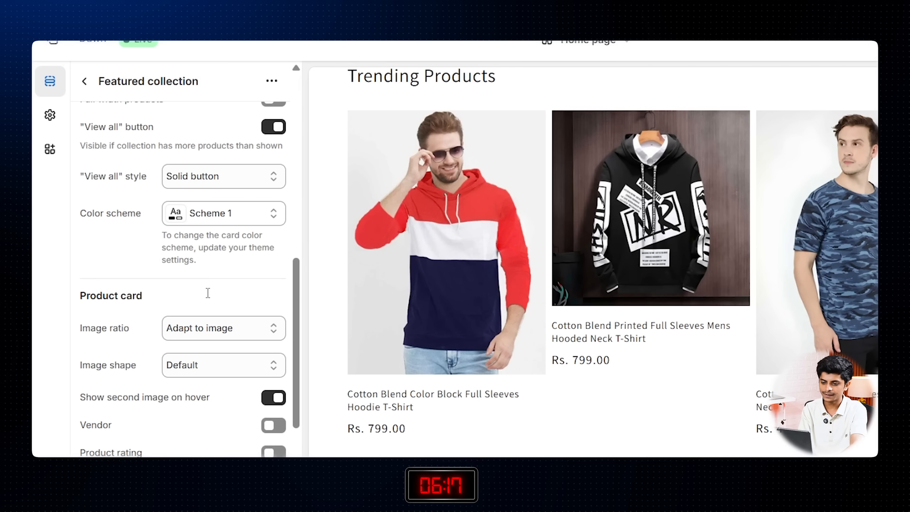